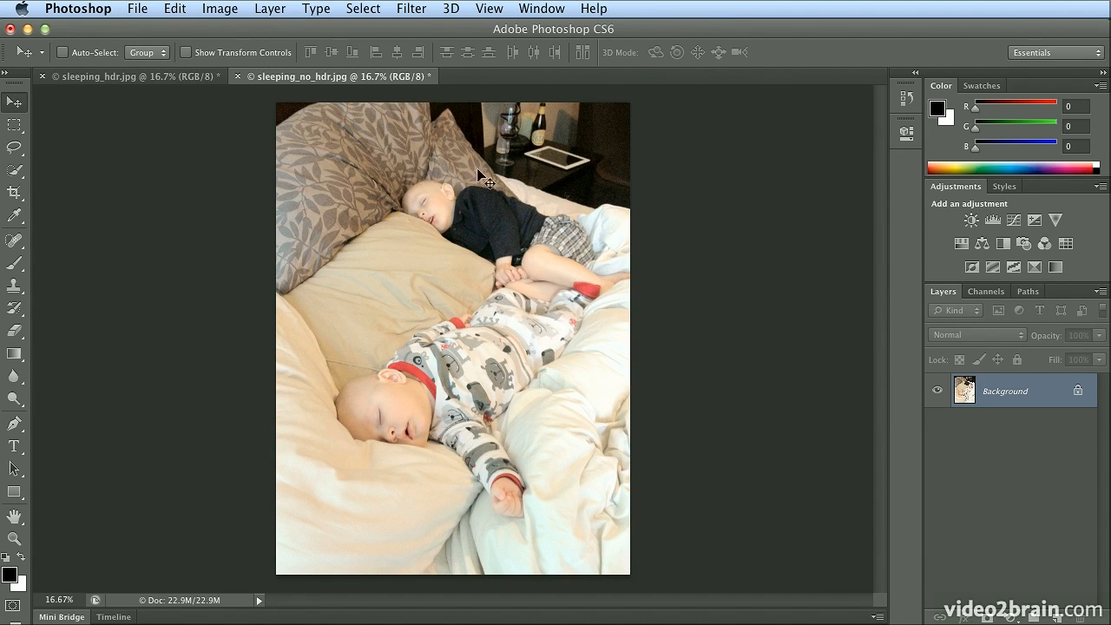
# Compare sleeping_hdr.jpg with sleeping_no_hdr.jpg by alternating repeatedly between the two open photos.
pyautogui.click(199, 79)
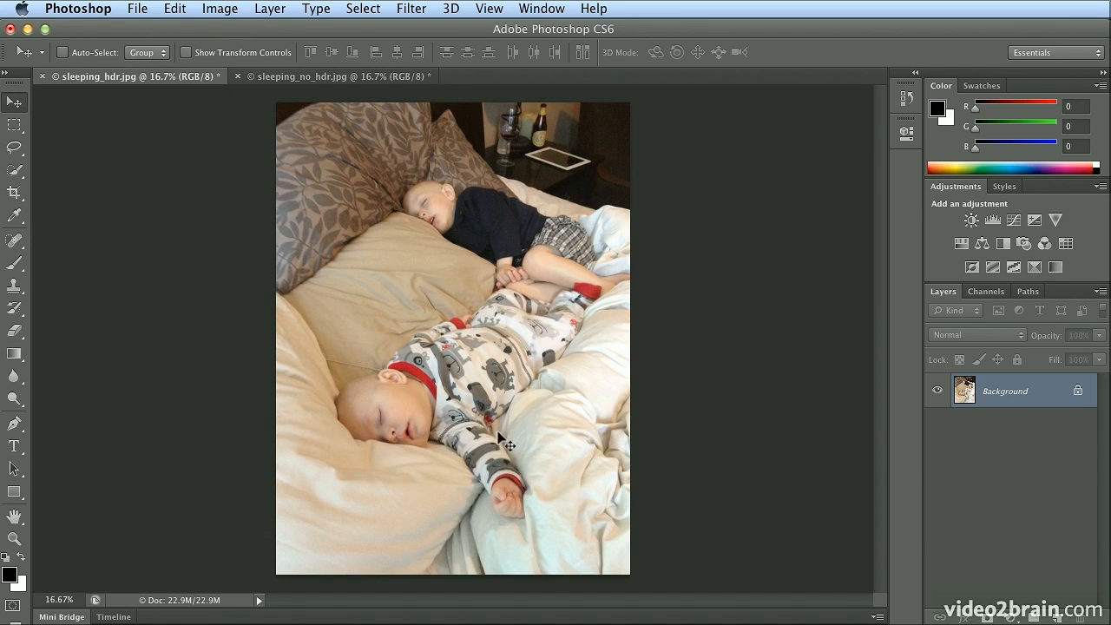
pyautogui.click(351, 79)
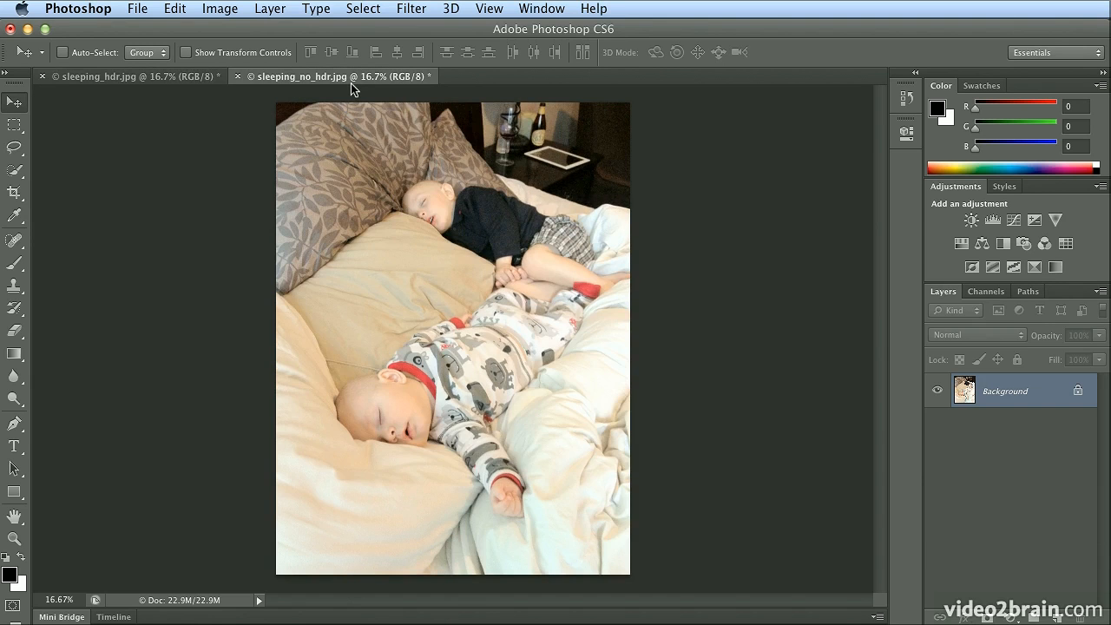
pyautogui.click(144, 79)
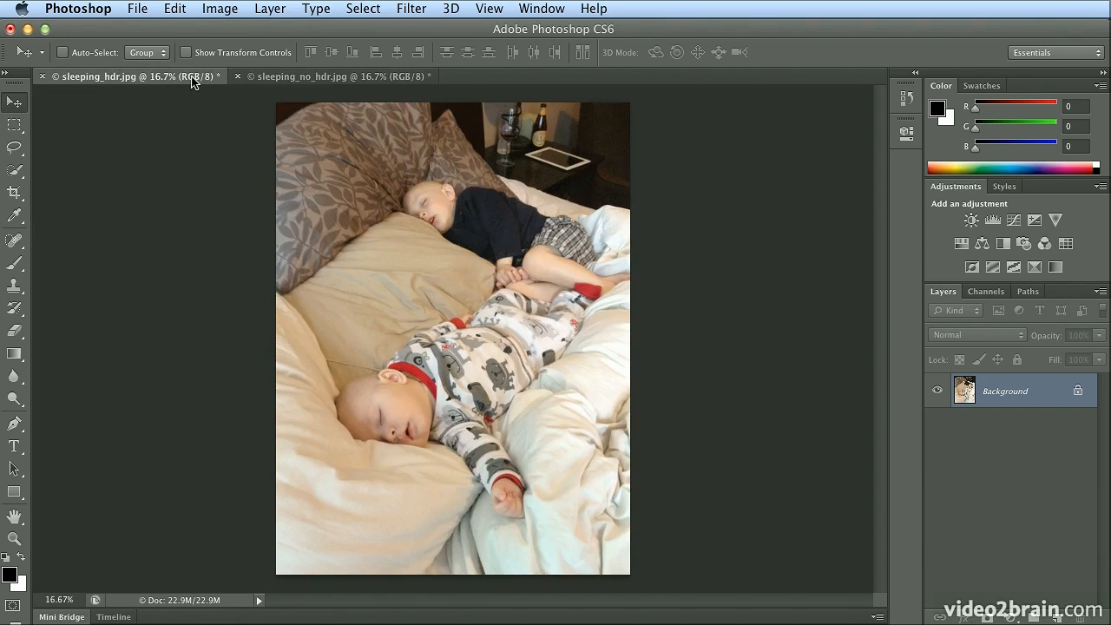
pyautogui.click(262, 78)
pyautogui.click(151, 80)
pyautogui.hotkey('ctrl', 'Tab')
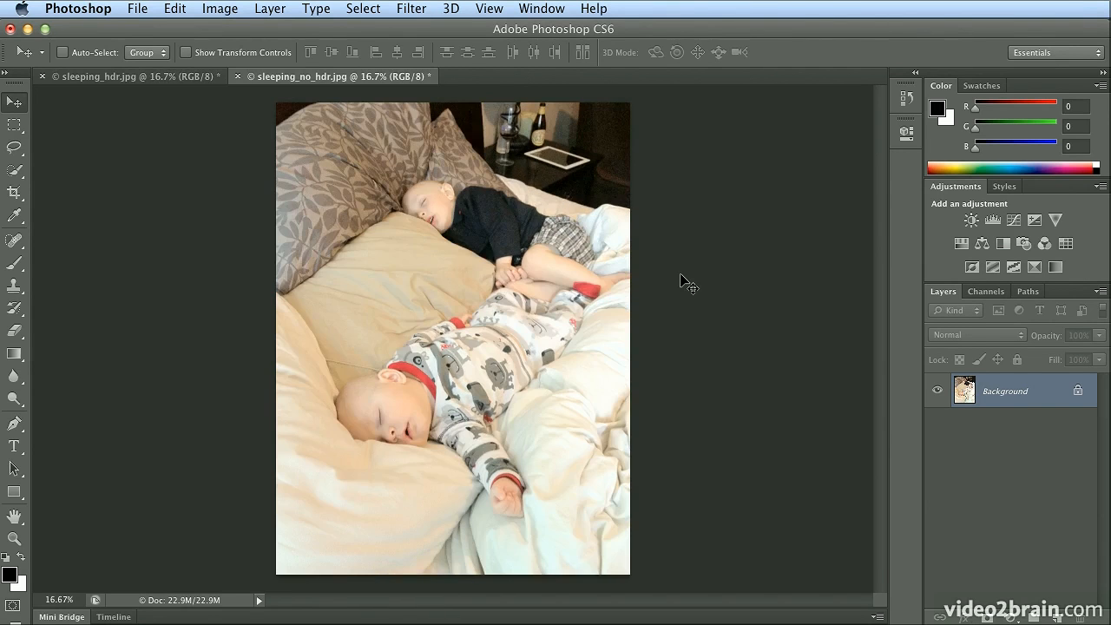
pyautogui.hotkey('ctrl', 'Tab')
pyautogui.hotkey('ctrl', 'Tab')
pyautogui.hotkey('ctrl', 'Tab')
pyautogui.hotkey('ctrl', 'Tab')
pyautogui.hotkey('ctrl', 'Tab')
pyautogui.hotkey('ctrl', 'Tab')
pyautogui.hotkey('ctrl', 'Tab')
pyautogui.hotkey('ctrl', 'Tab')
pyautogui.hotkey('ctrl', 'Tab')
pyautogui.hotkey('ctrl', 'Tab')
pyautogui.hotkey('ctrl', 'Tab')
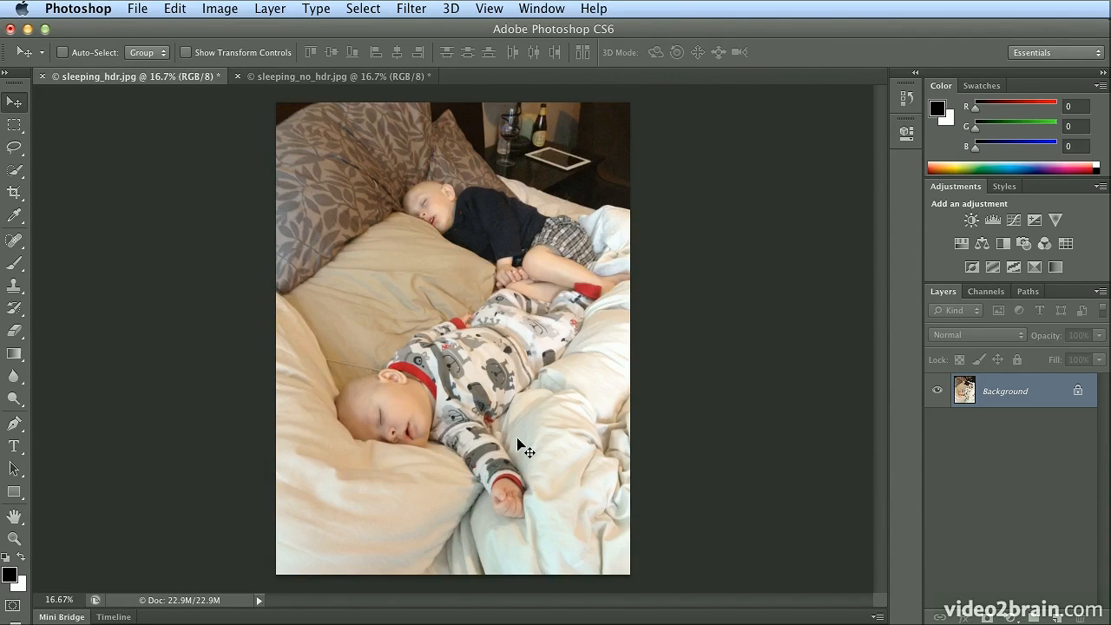
pyautogui.hotkey('ctrl', 'Tab')
pyautogui.hotkey('ctrl', 'Tab')
# Arrange the two sleeping photos side by side in a 2-up Vertical layout.
pyautogui.click(525, 8)
pyautogui.moveTo(528, 34)
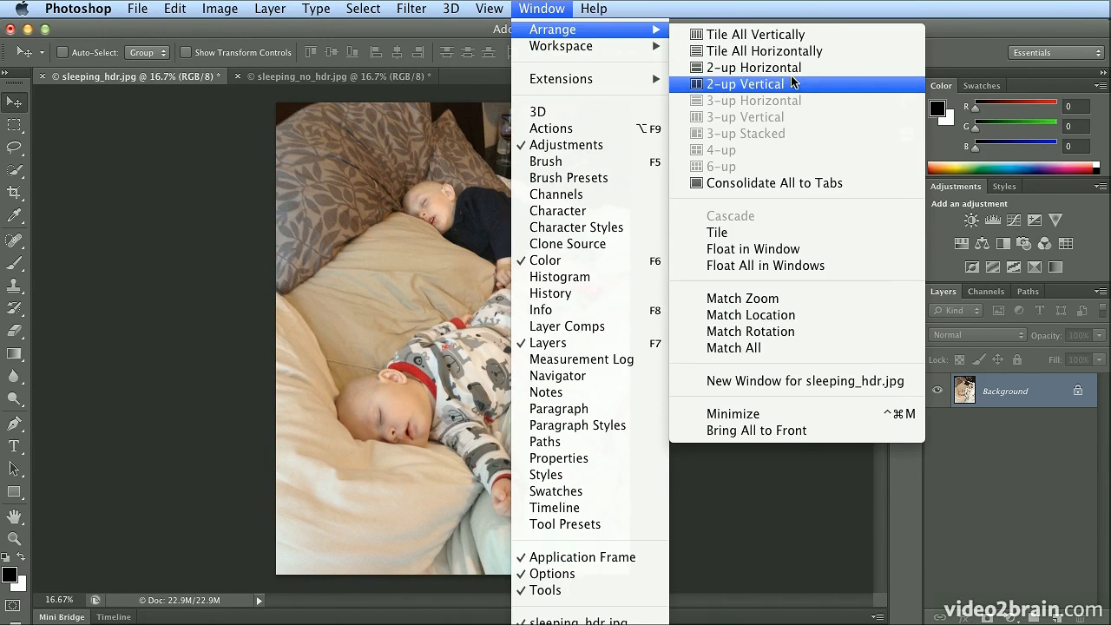
pyautogui.click(790, 83)
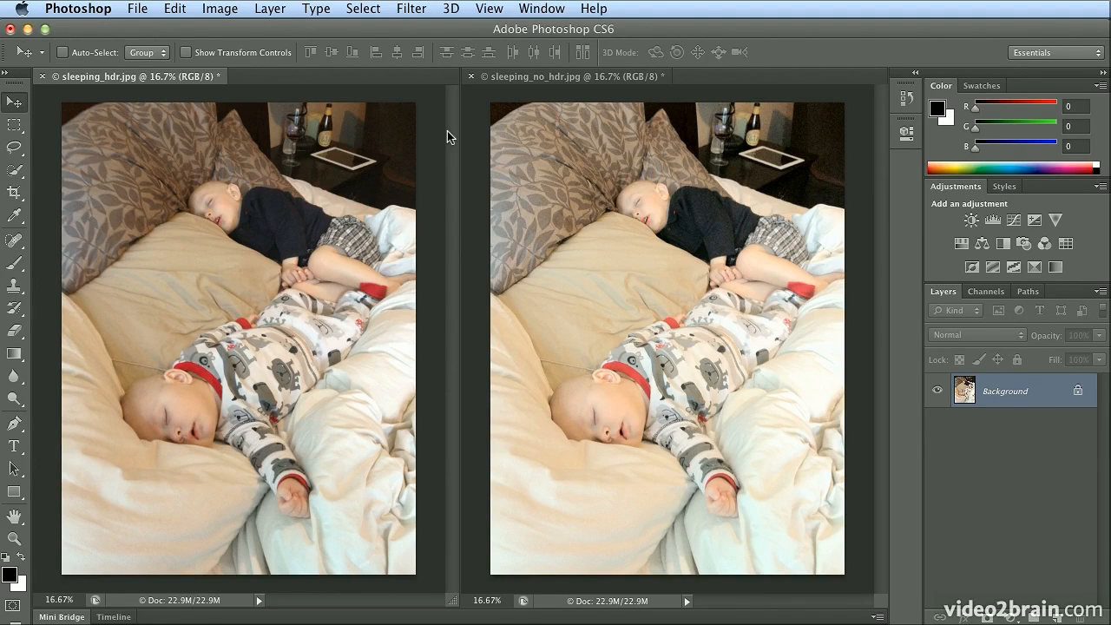
# Close both sleeping photos and switch to Adobe Bridge to browse the source files.
pyautogui.click(471, 78)
pyautogui.click(42, 77)
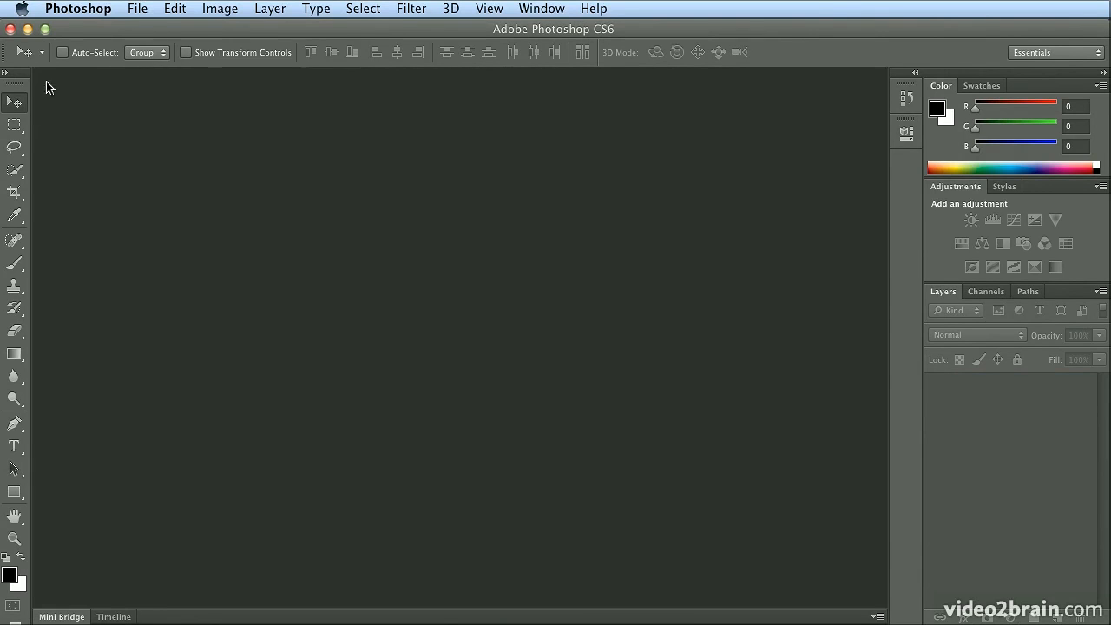
pyautogui.click(136, 8)
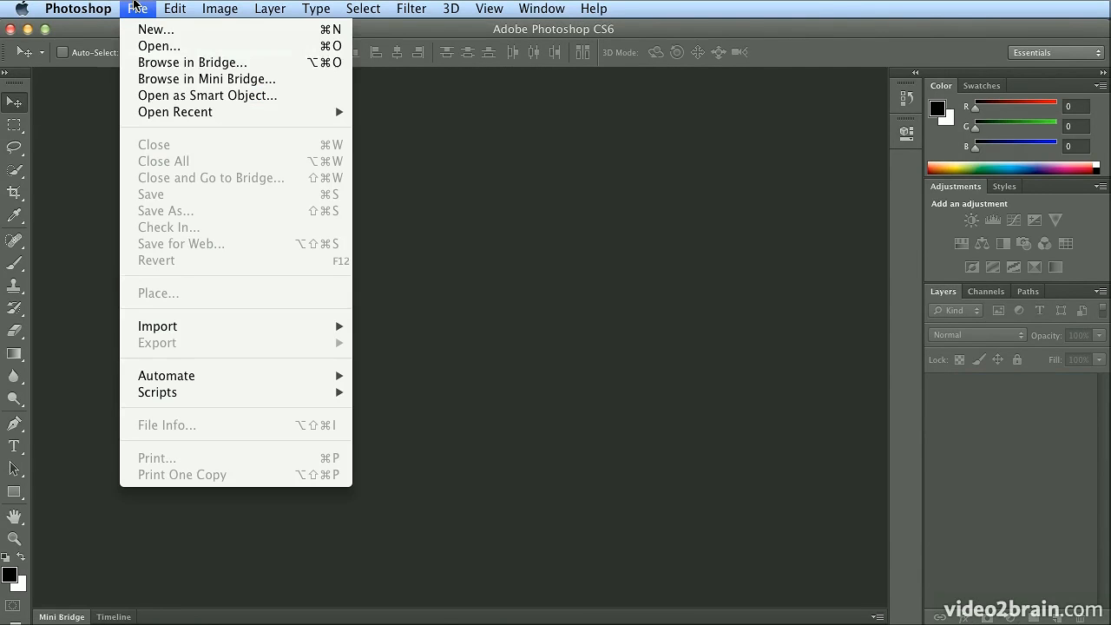
pyautogui.click(141, 62)
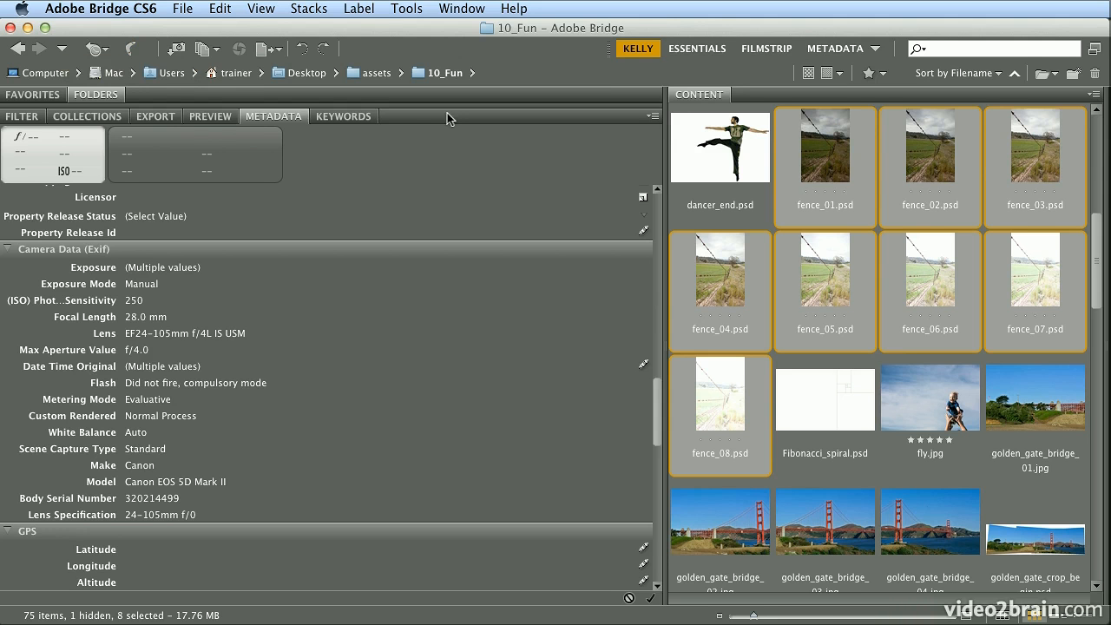
# Preview the bracketed fence shots one at a time from fence_01.psd through fence_08.psd and return to the first.
pyautogui.click(210, 116)
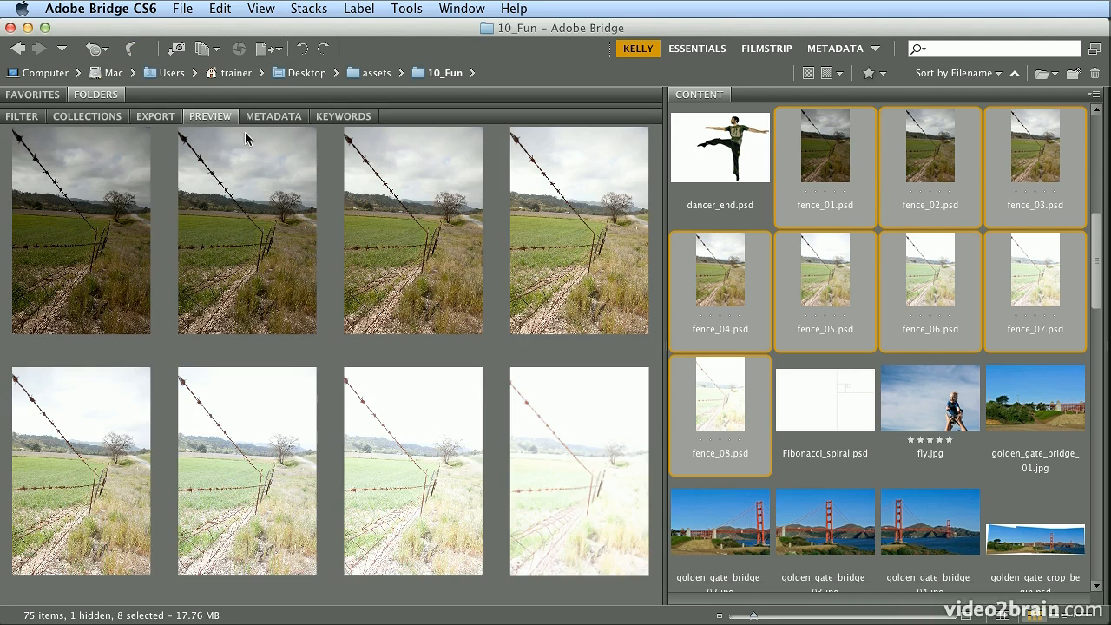
pyautogui.click(820, 154)
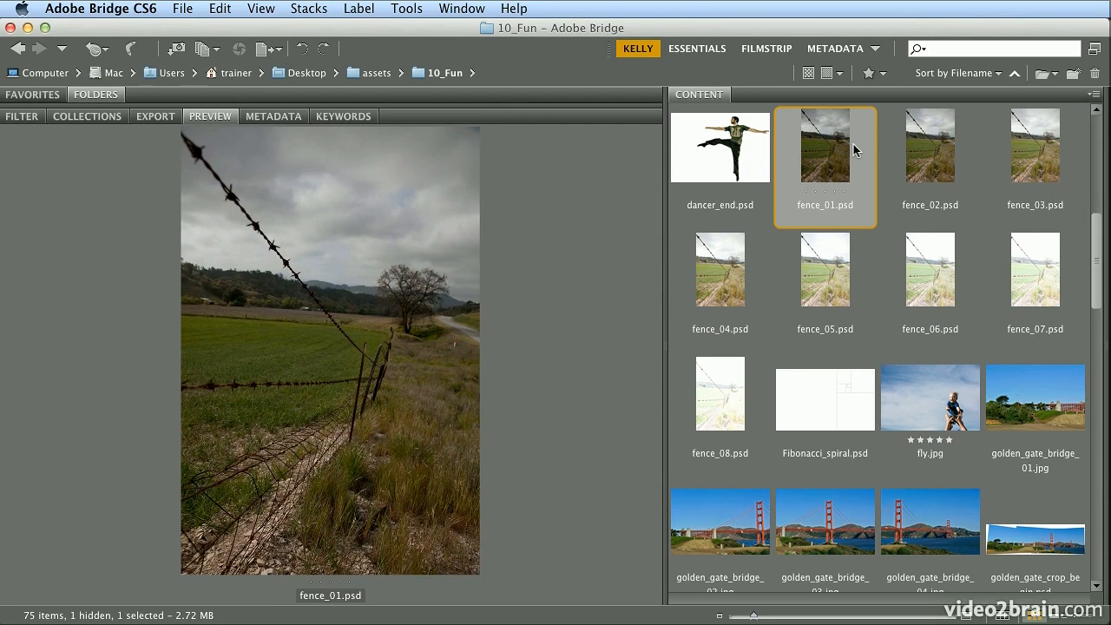
pyautogui.press('Right')
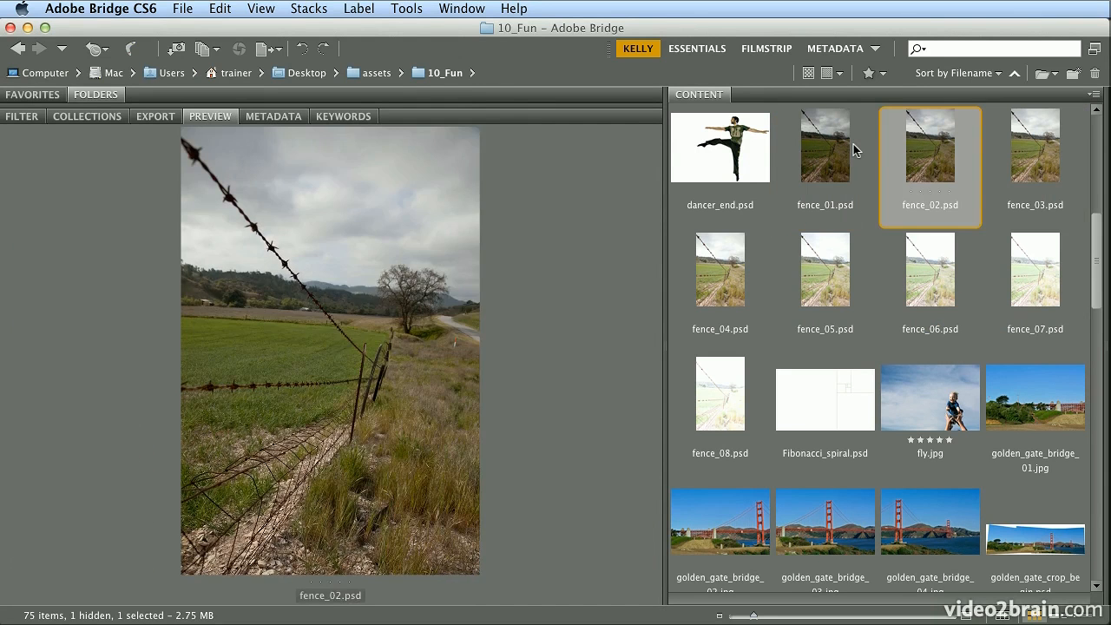
pyautogui.press('Right')
pyautogui.press('Left')
pyautogui.press('Left')
pyautogui.press('Right')
pyautogui.press('Right')
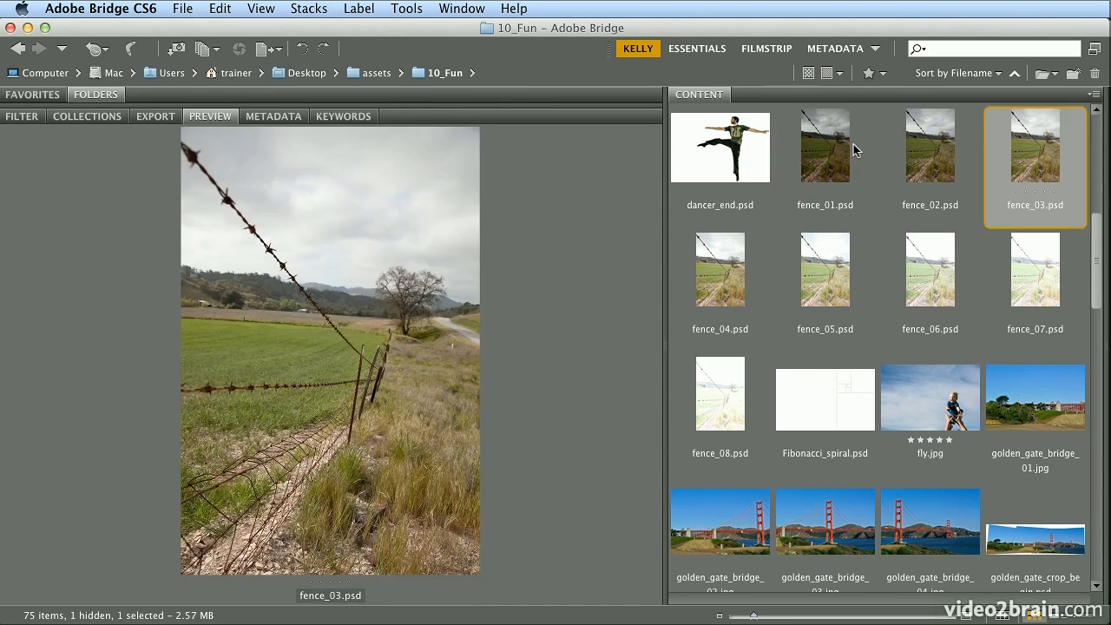
pyautogui.press('Right')
pyautogui.press('Right')
pyautogui.press('Right')
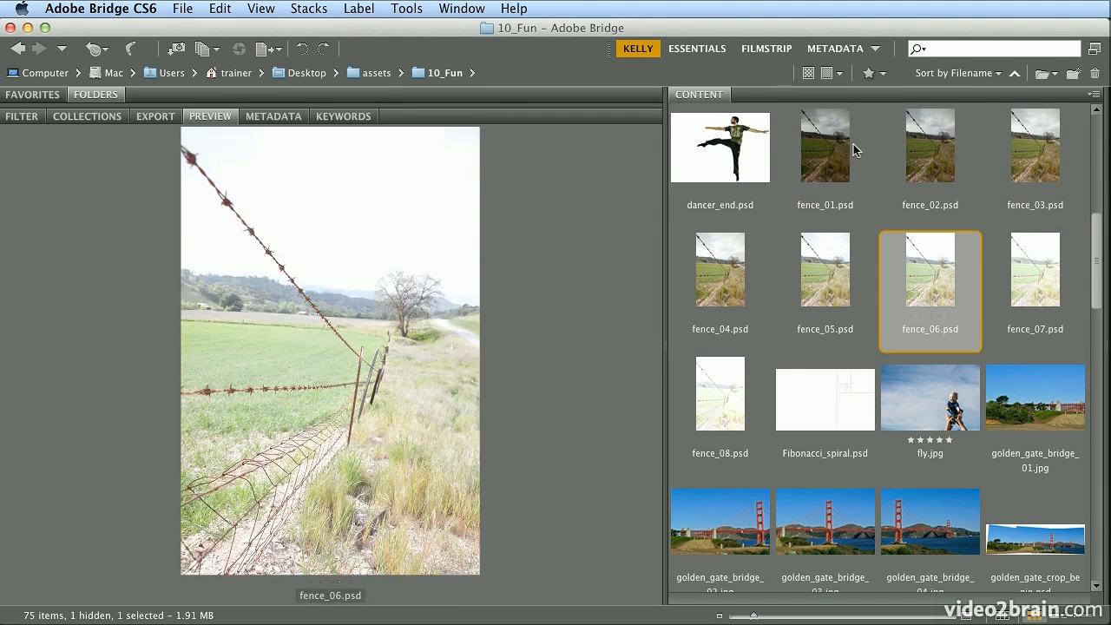
pyautogui.press('Right')
pyautogui.press('Right')
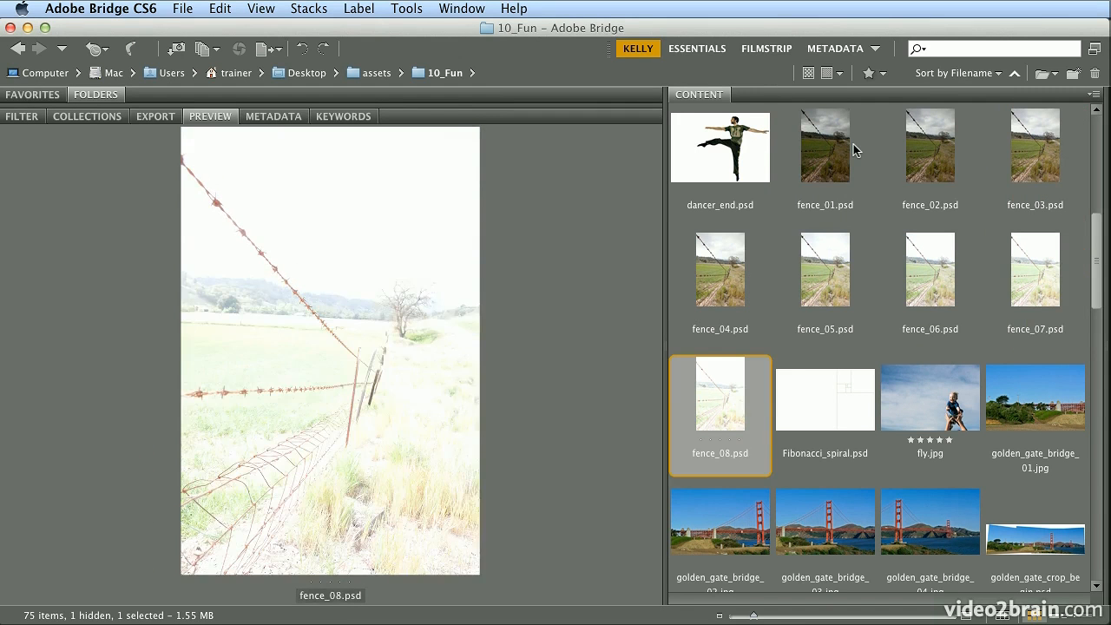
pyautogui.press('Right')
pyautogui.press('Left')
pyautogui.press('Left')
pyautogui.press('Left')
pyautogui.press('Left')
pyautogui.press('Left')
pyautogui.press('Left')
pyautogui.press('Left')
pyautogui.press('Left')
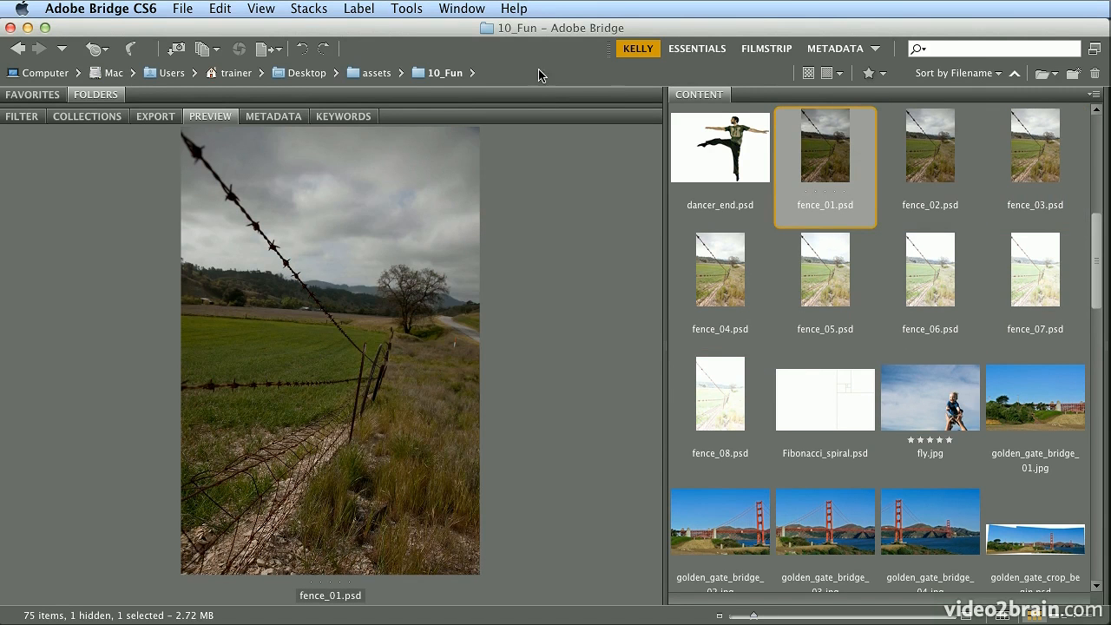
# Examine the exposure metadata of each fence photo in turn, from fence_01.psd to fence_08.psd.
pyautogui.click(297, 116)
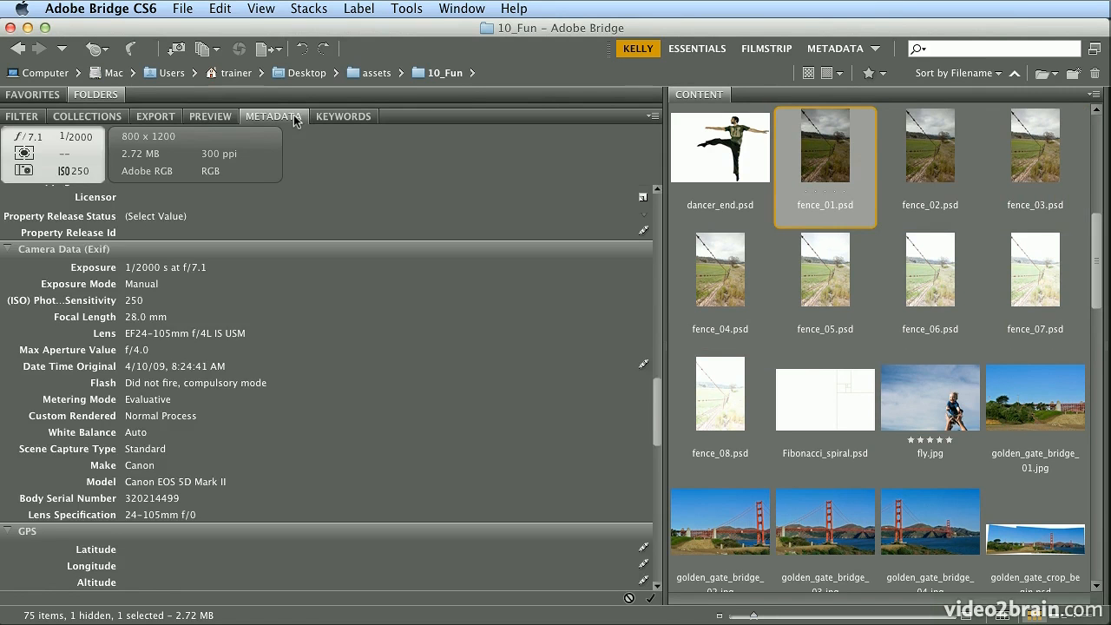
pyautogui.moveTo(657, 412)
pyautogui.mouseDown()
pyautogui.moveTo(657, 217)
pyautogui.moveTo(675, 413)
pyautogui.mouseUp()
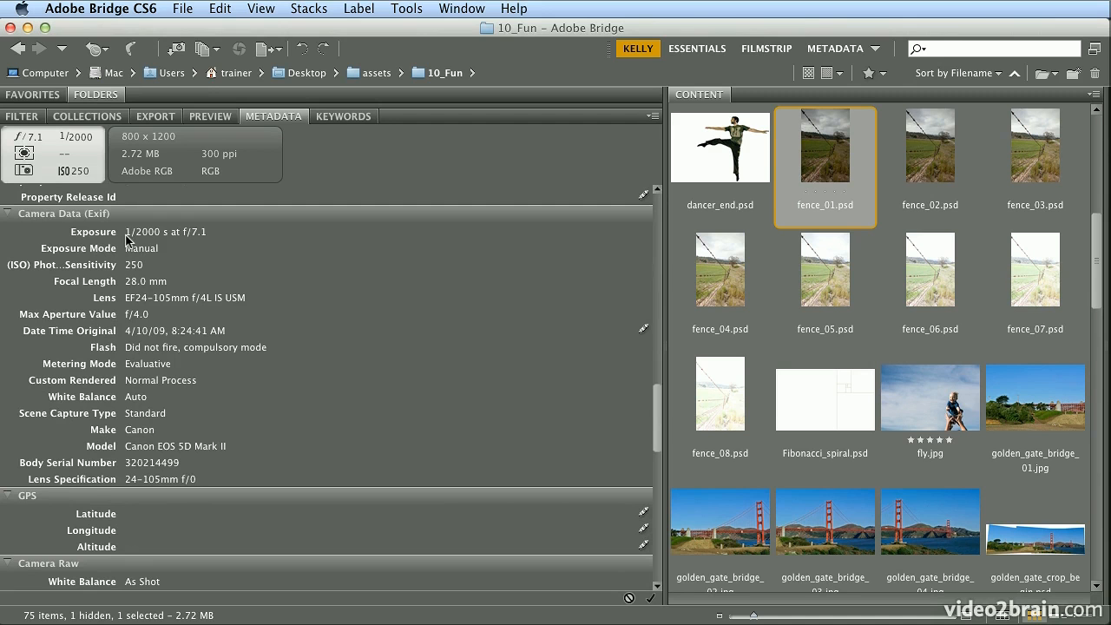
pyautogui.click(929, 159)
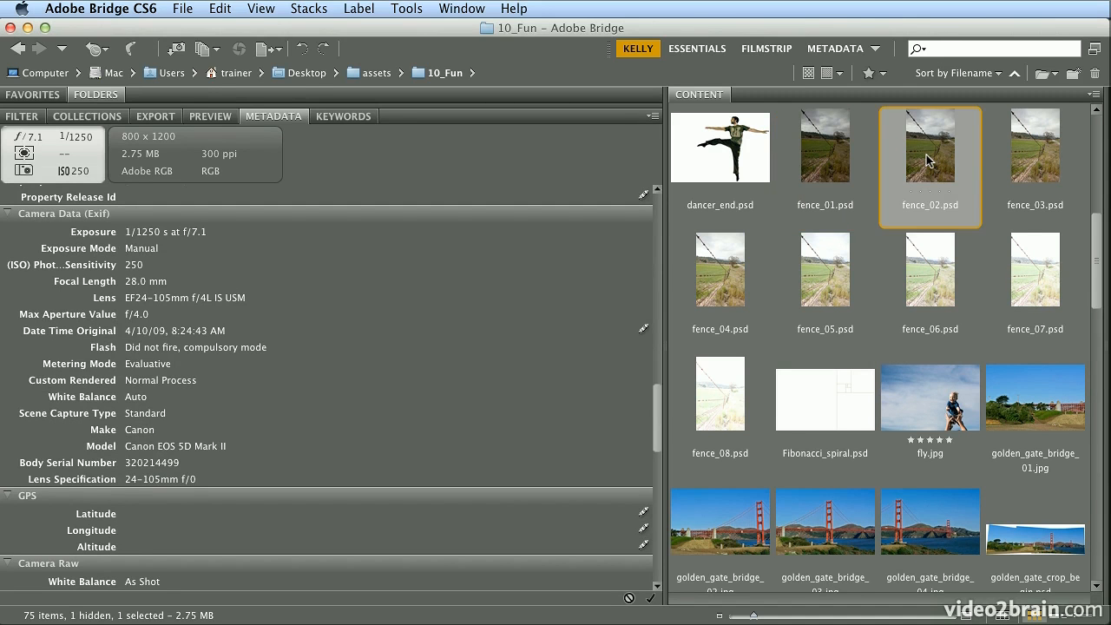
pyautogui.press('Right')
pyautogui.press('Right')
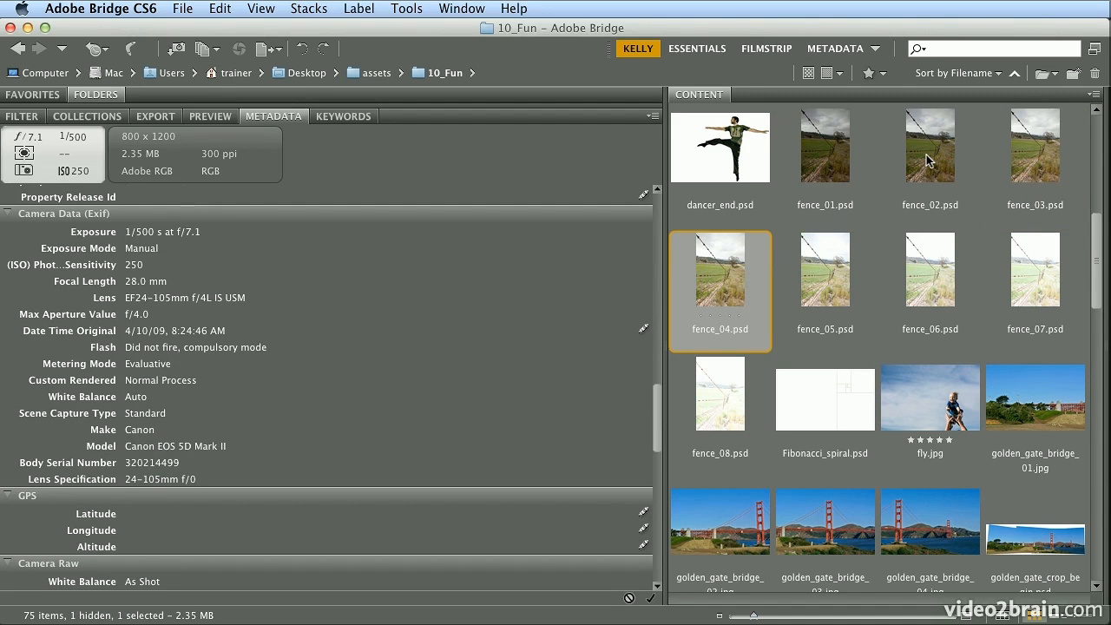
pyautogui.press('Right')
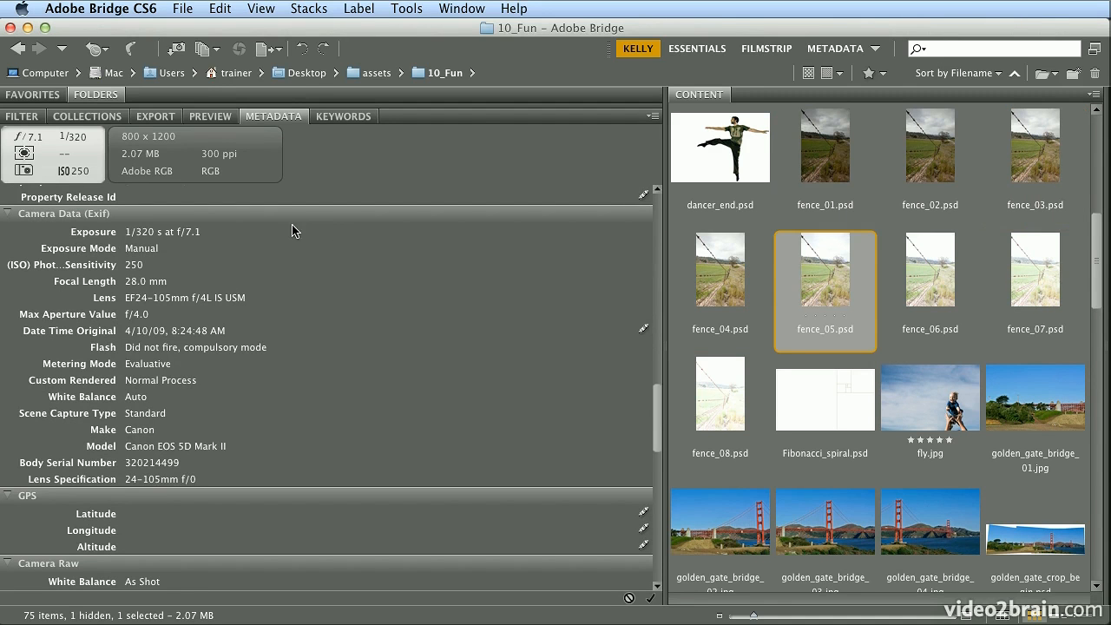
pyautogui.press('Right')
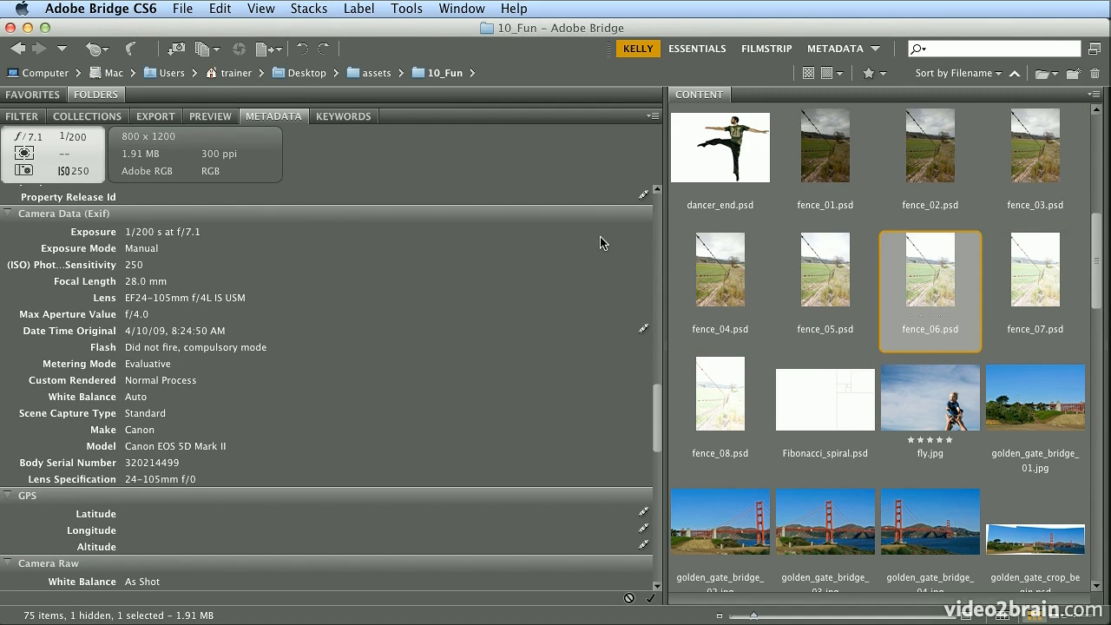
pyautogui.press('Right')
pyautogui.press('Right')
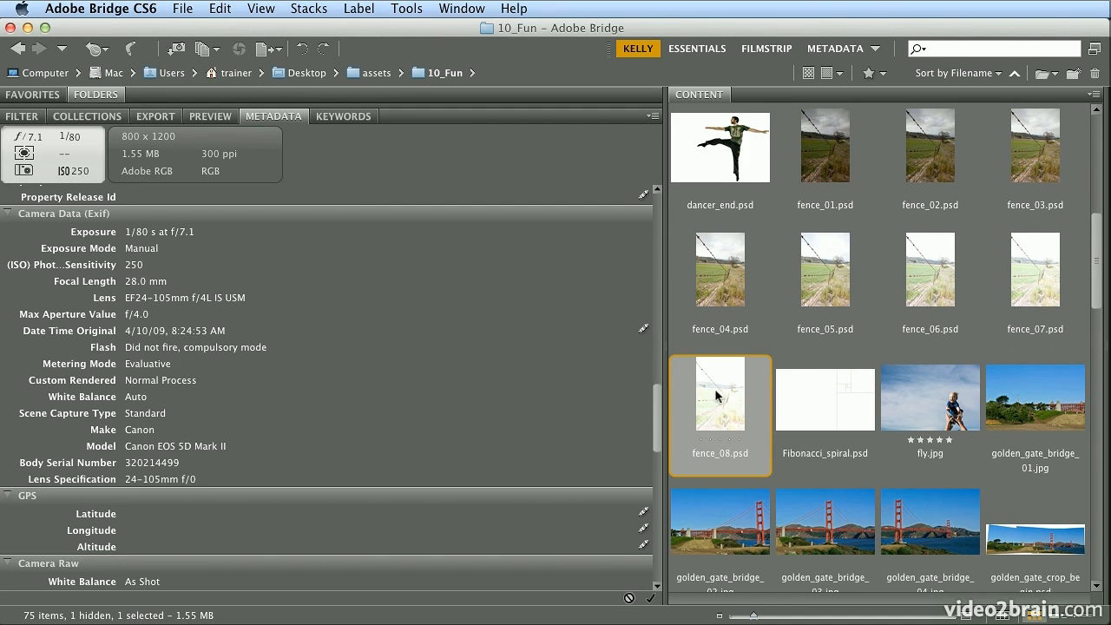
# Select fence_01.psd through fence_08.psd and send them to Photoshop's Merge to HDR Pro, accepting the Camera Raw notice.
pyautogui.keyDown('shift'); pyautogui.click(799, 160); pyautogui.keyUp('shift')
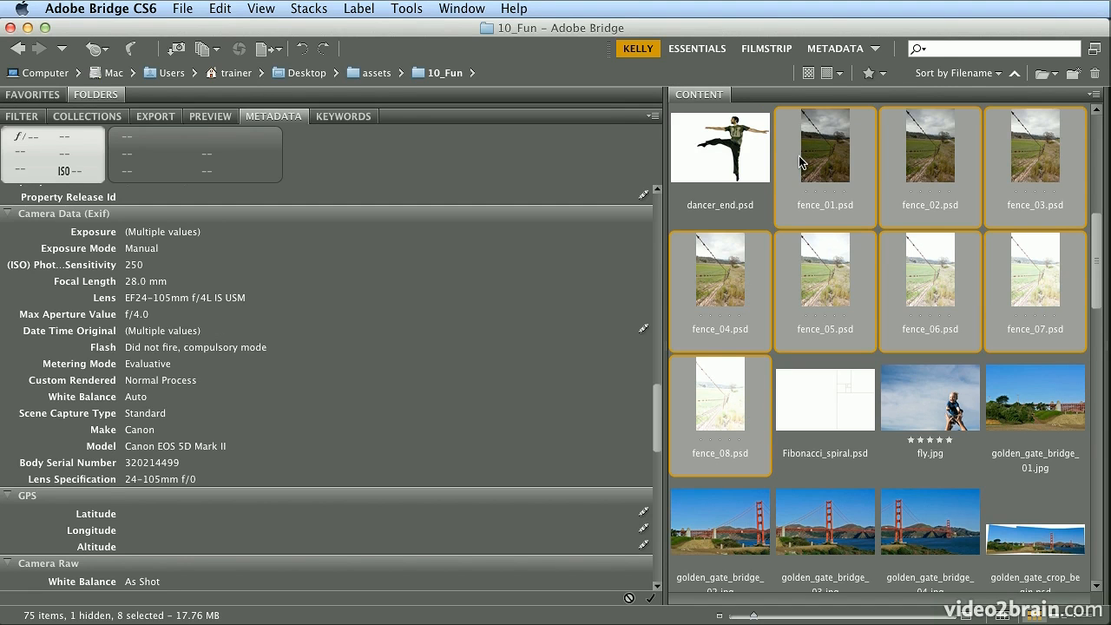
pyautogui.click(417, 7)
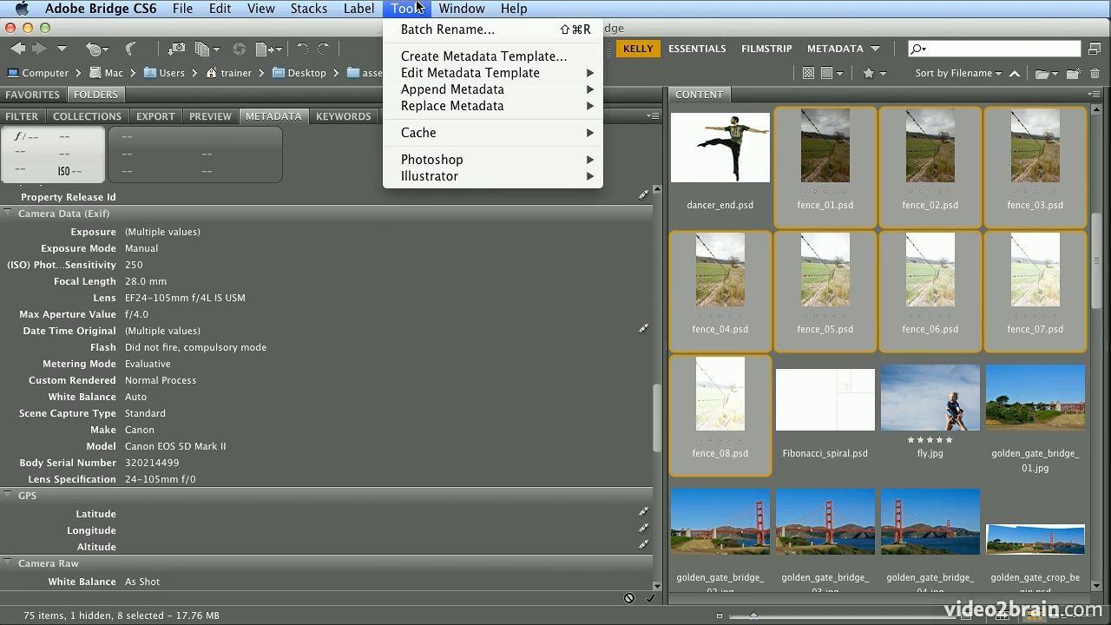
pyautogui.moveTo(480, 159)
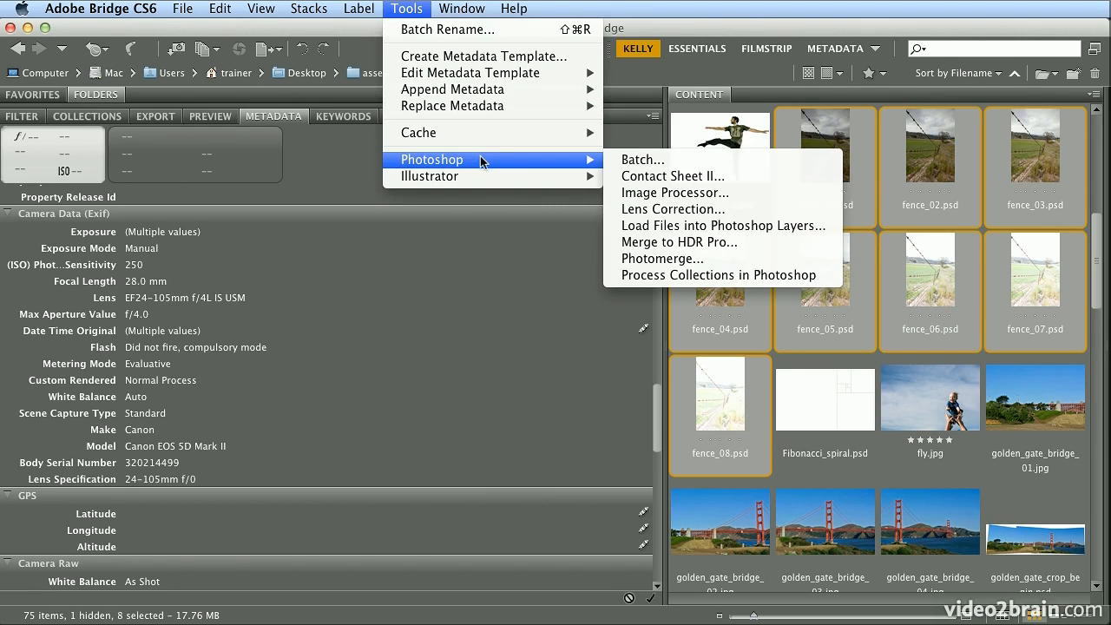
pyautogui.click(747, 242)
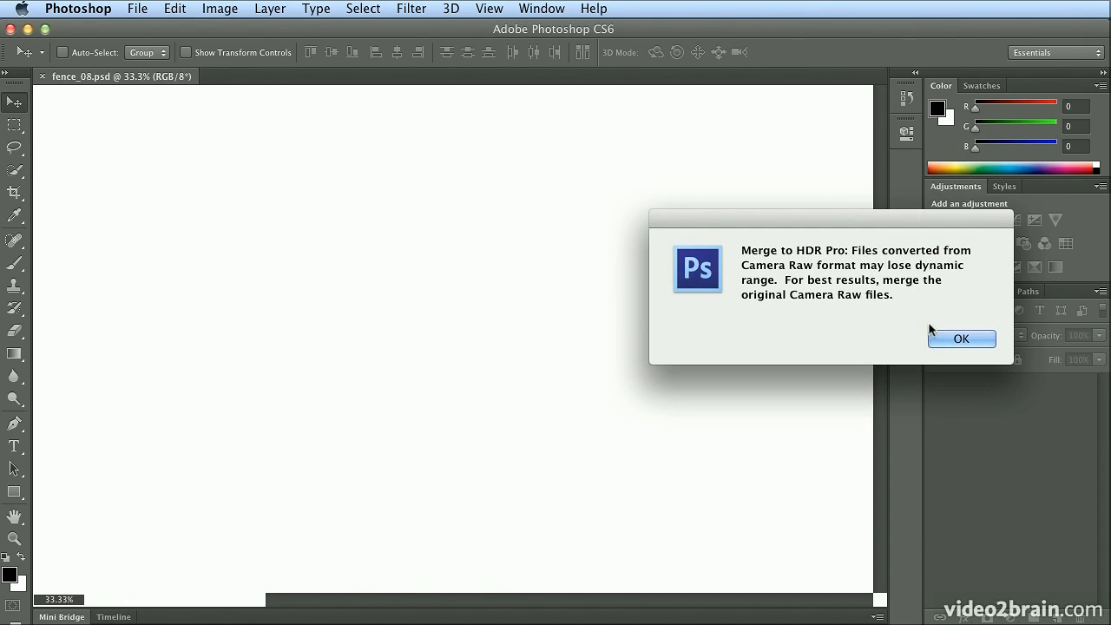
pyautogui.click(963, 338)
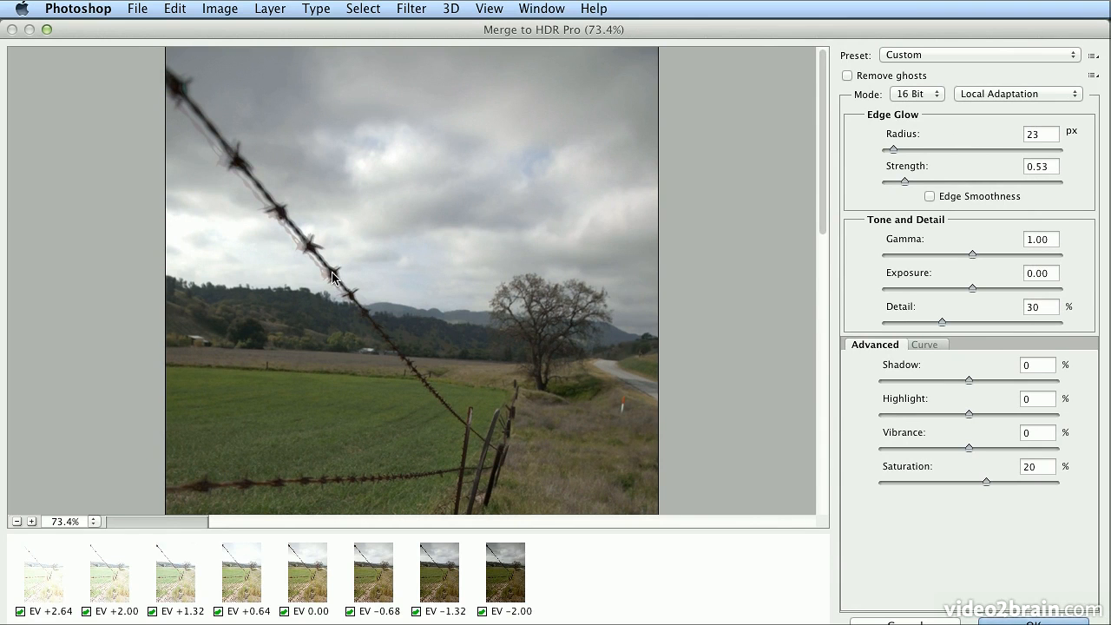
# Try the merge without the EV +2.64 and EV −1.32 exposures, and include both source images again.
pyautogui.click(20, 611)
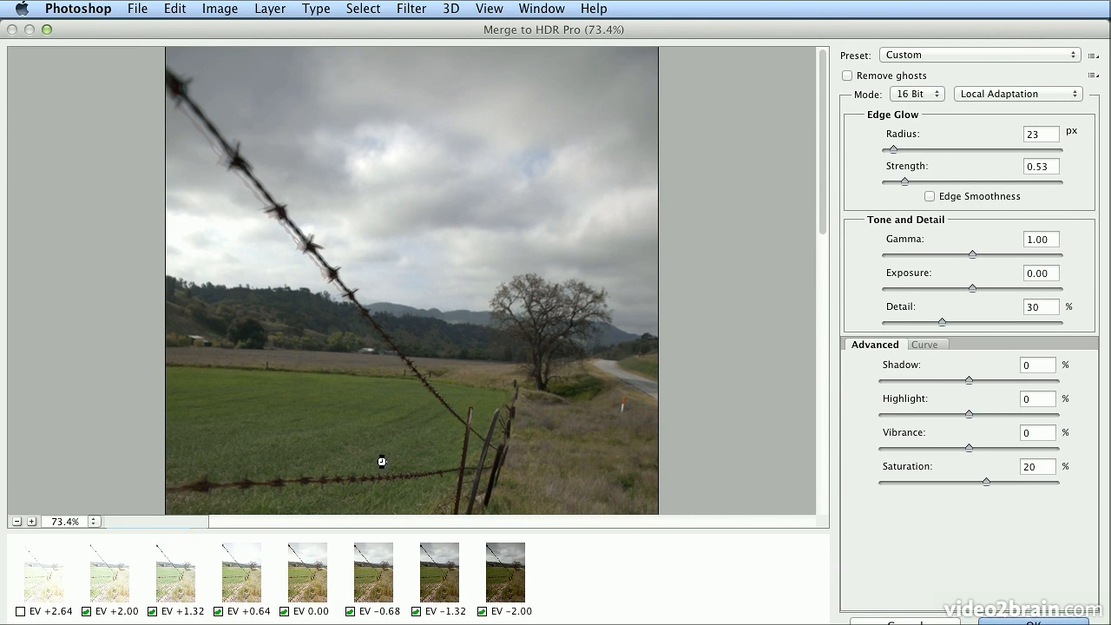
pyautogui.moveTo(823, 213); pyautogui.dragTo(823, 266)
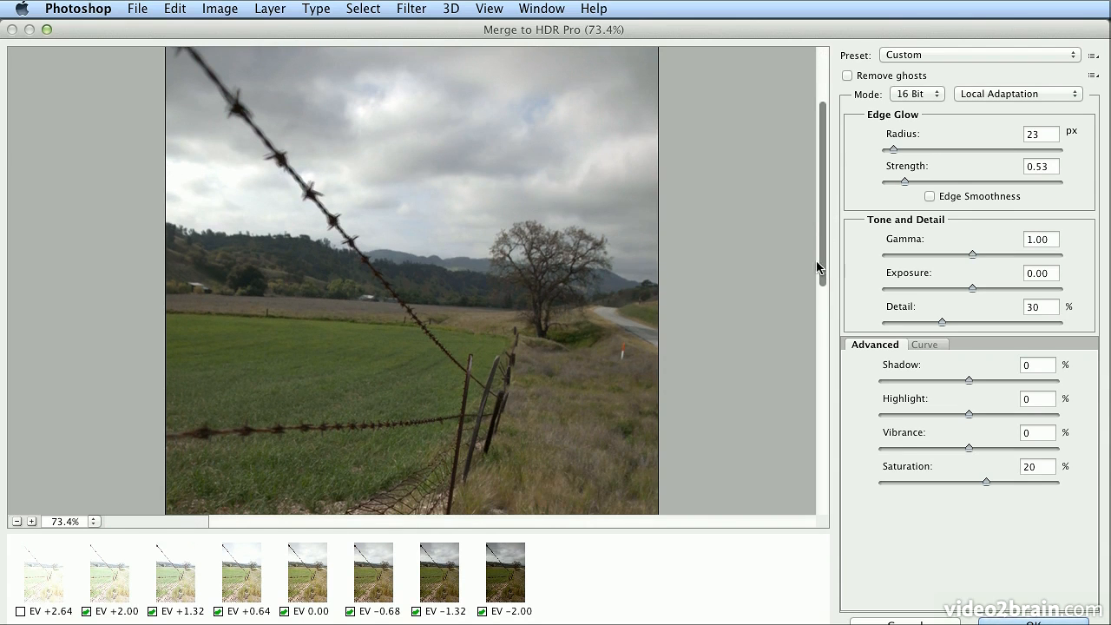
pyautogui.click(20, 611)
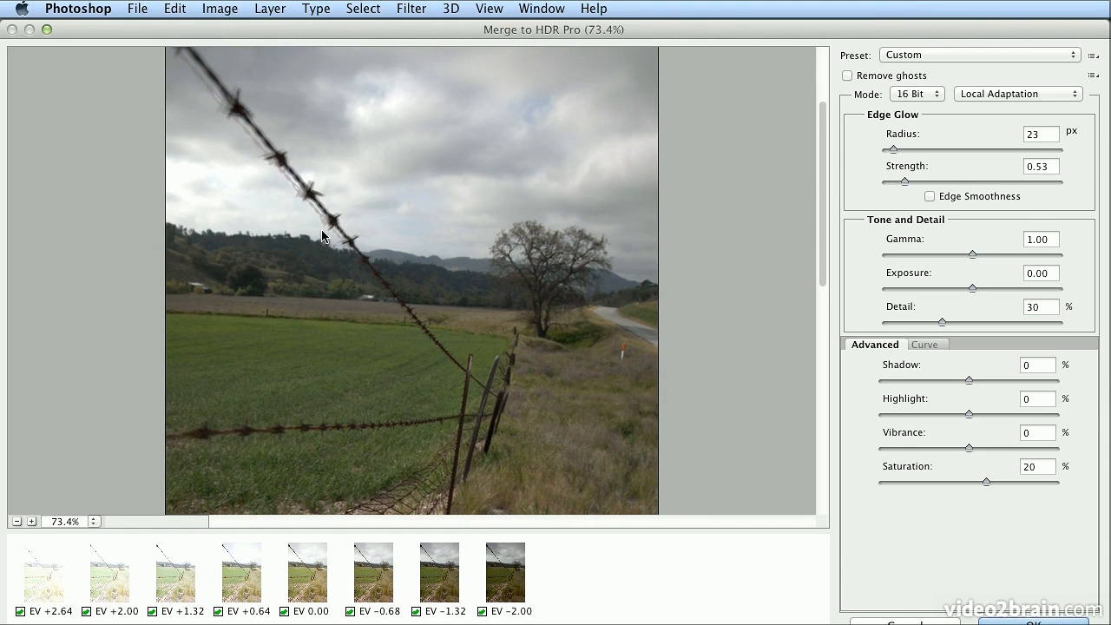
pyautogui.click(21, 611)
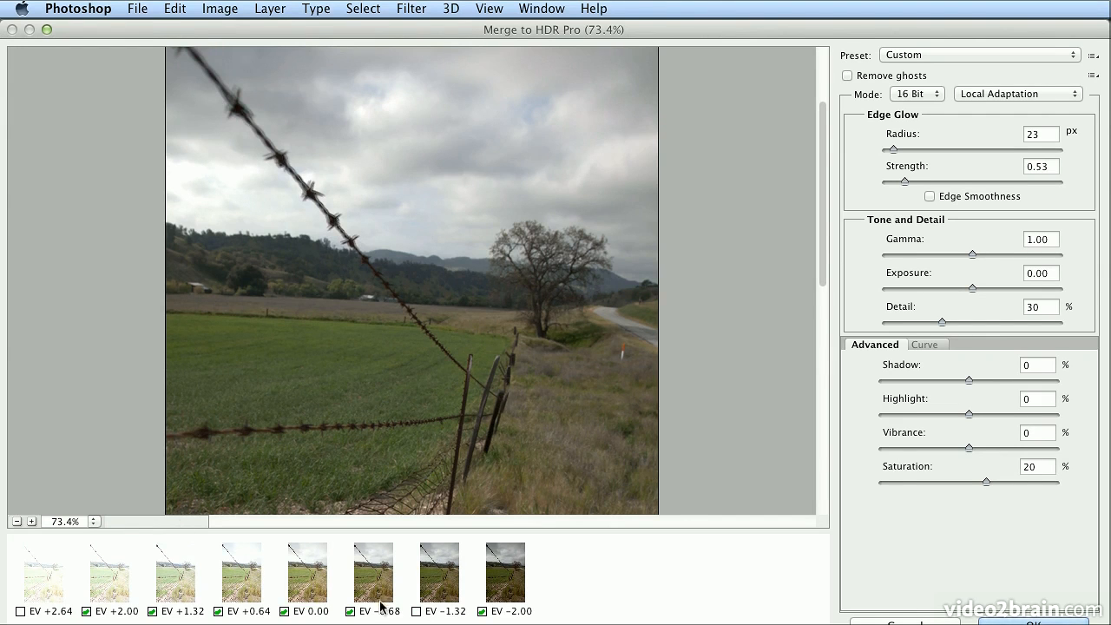
pyautogui.click(416, 611)
pyautogui.click(22, 613)
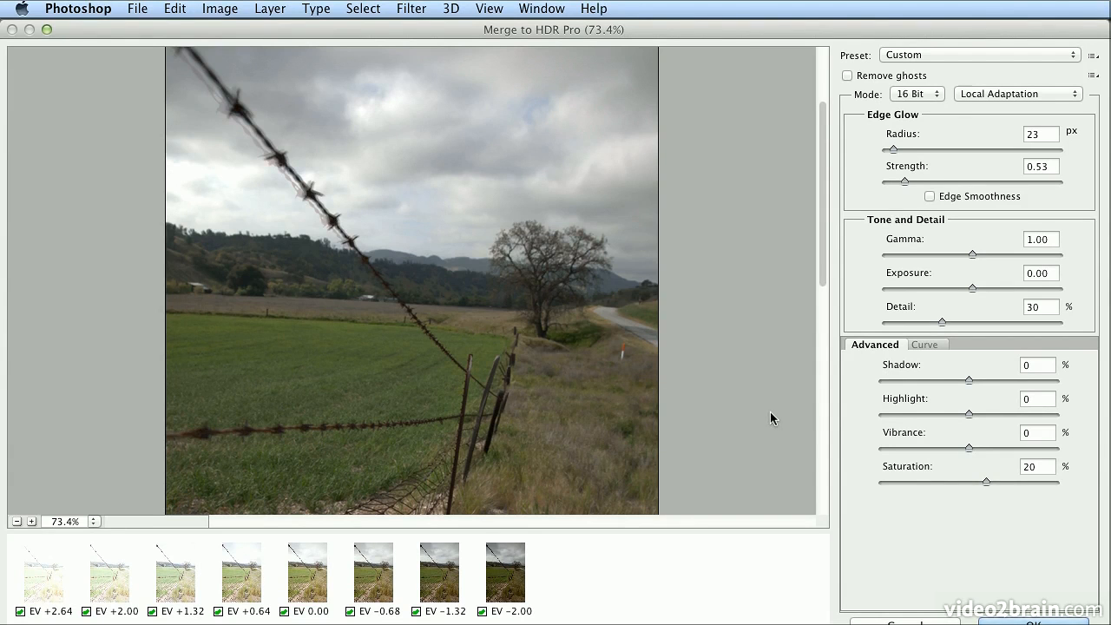
# Try the City Twilight, Photorealistic High Contrast and Photorealistic Low Contrast presets on the merged fence image.
pyautogui.click(925, 55)
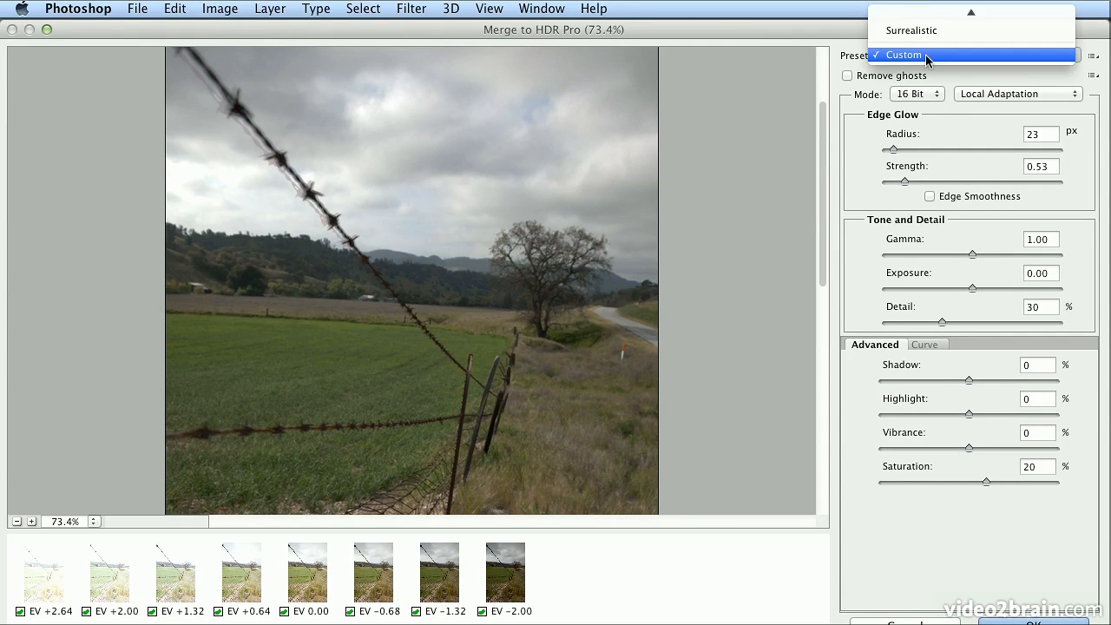
pyautogui.moveTo(929, 7)
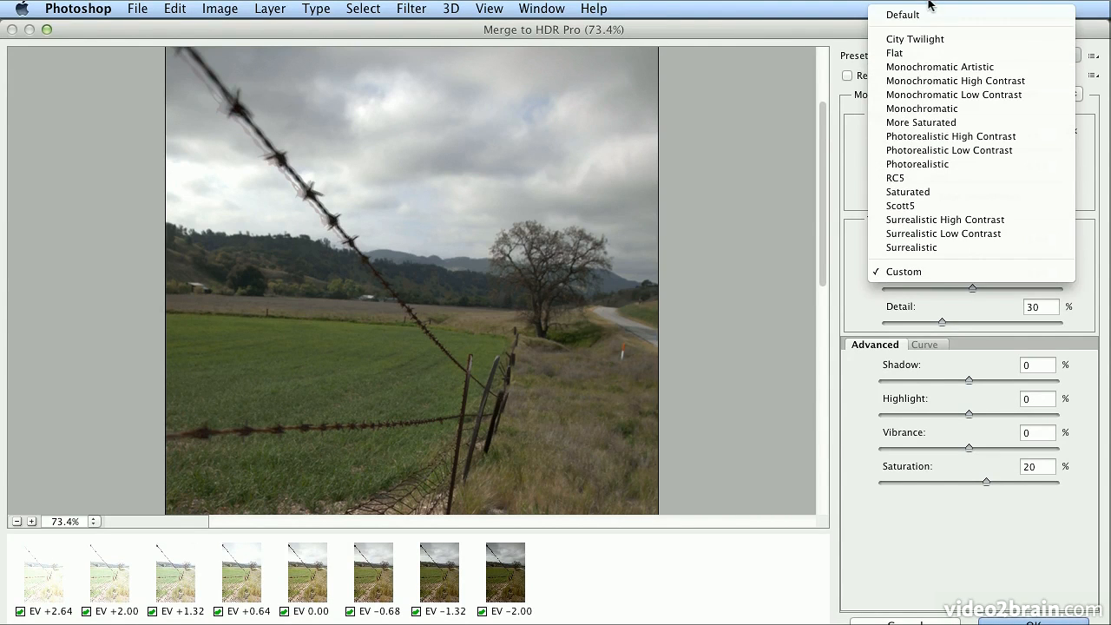
pyautogui.click(978, 38)
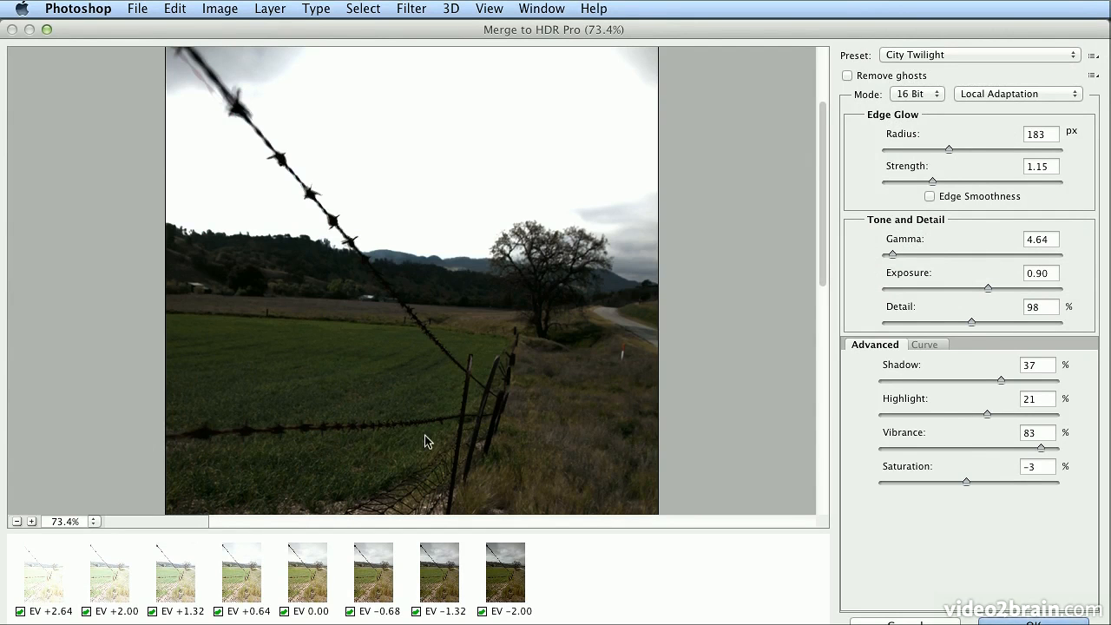
pyautogui.click(926, 55)
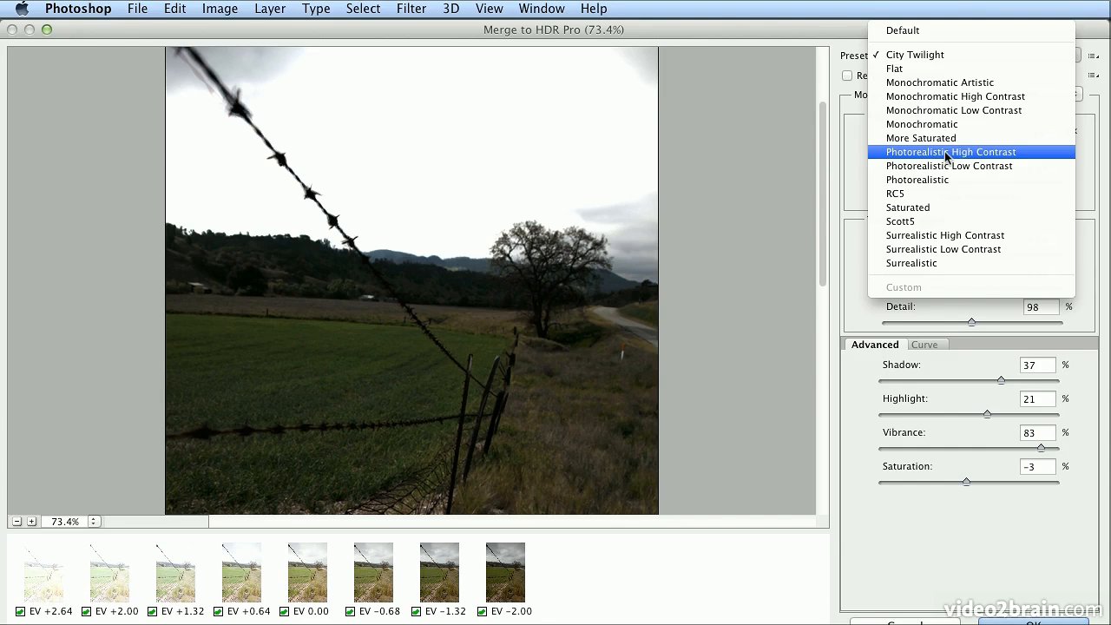
pyautogui.press('Escape')
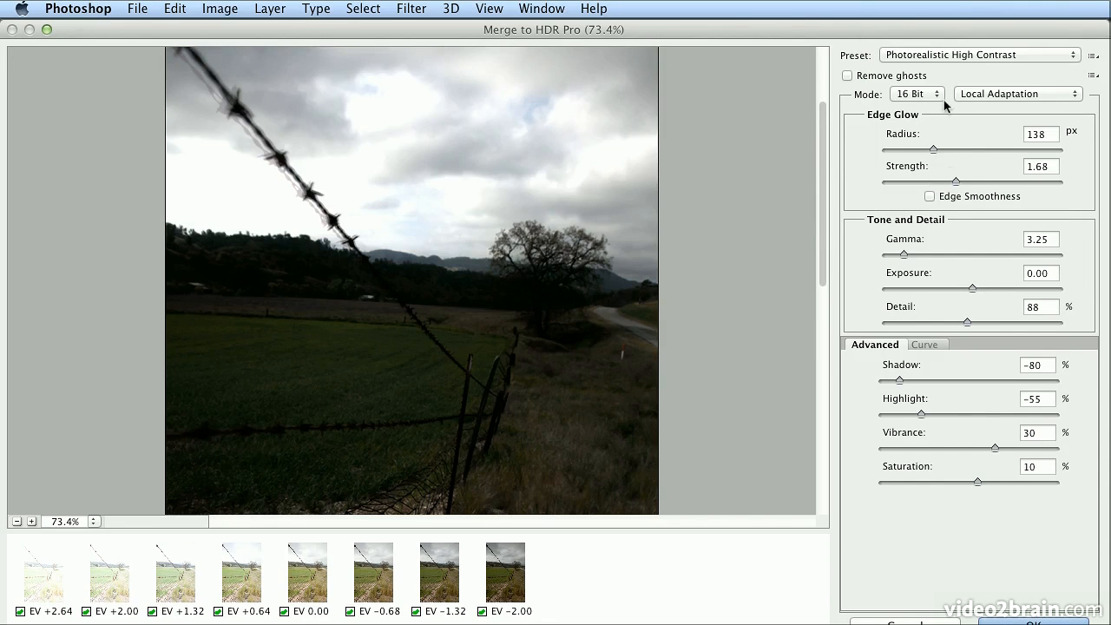
pyautogui.click(943, 55)
pyautogui.click(937, 69)
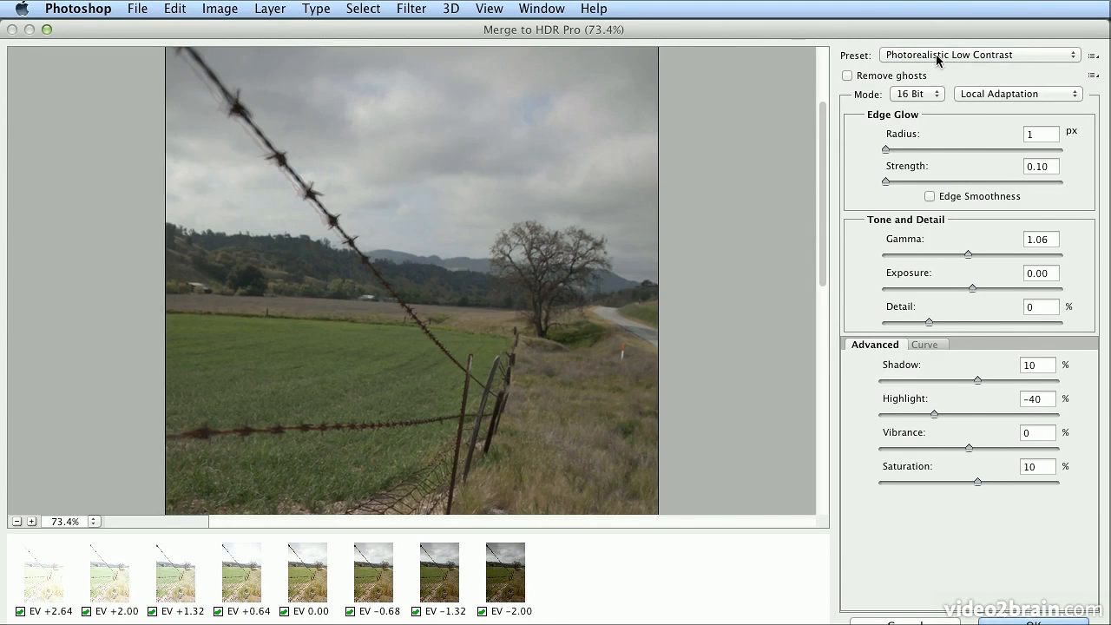
# Apply the Saturated preset with ghost removal enabled, and create the merged HDR file.
pyautogui.click(939, 54)
pyautogui.press('Escape')
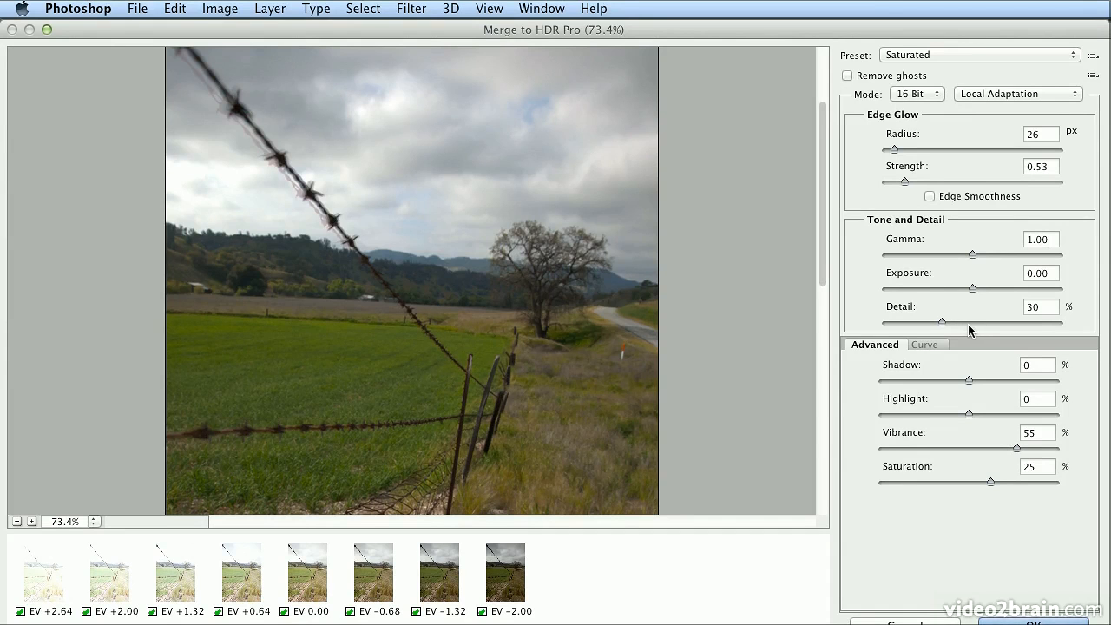
pyautogui.click(848, 80)
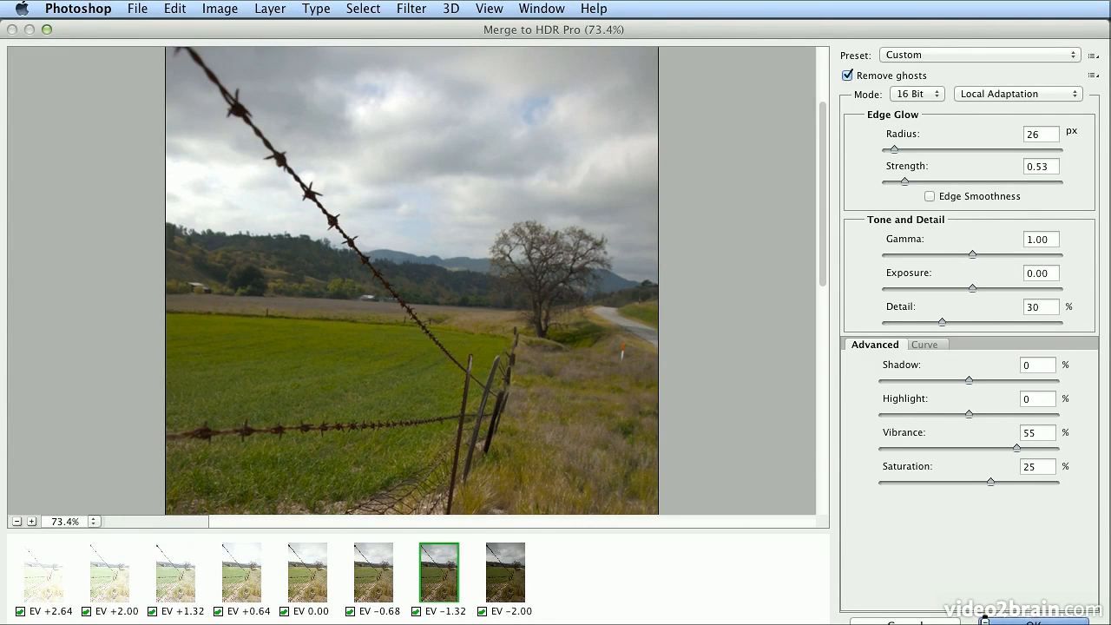
pyautogui.click(984, 619)
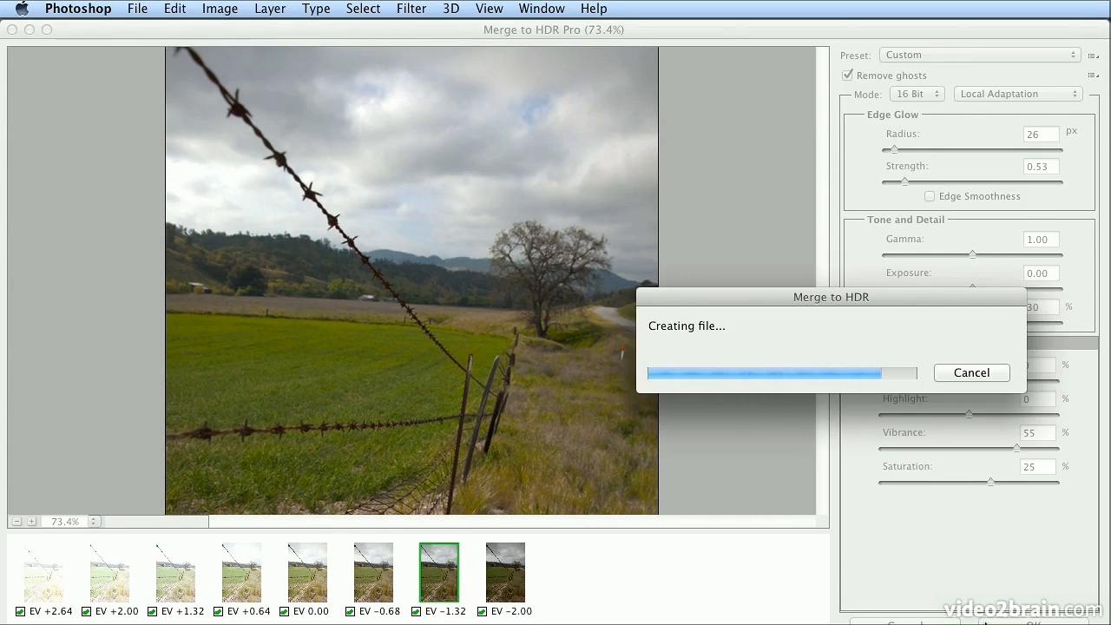